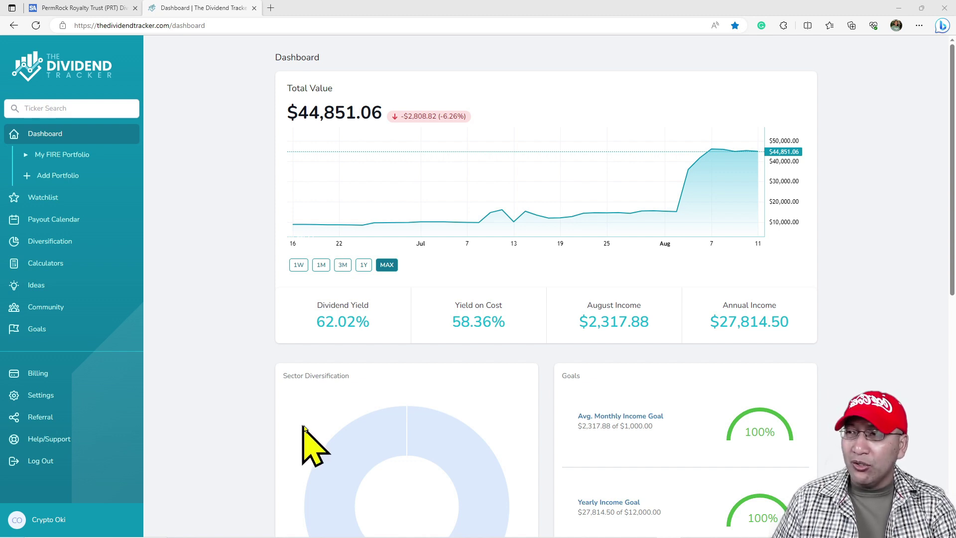
Step: Go to the Payout Calendar page with the yearly dividend forecast
scroll(847, 401, down, 9)
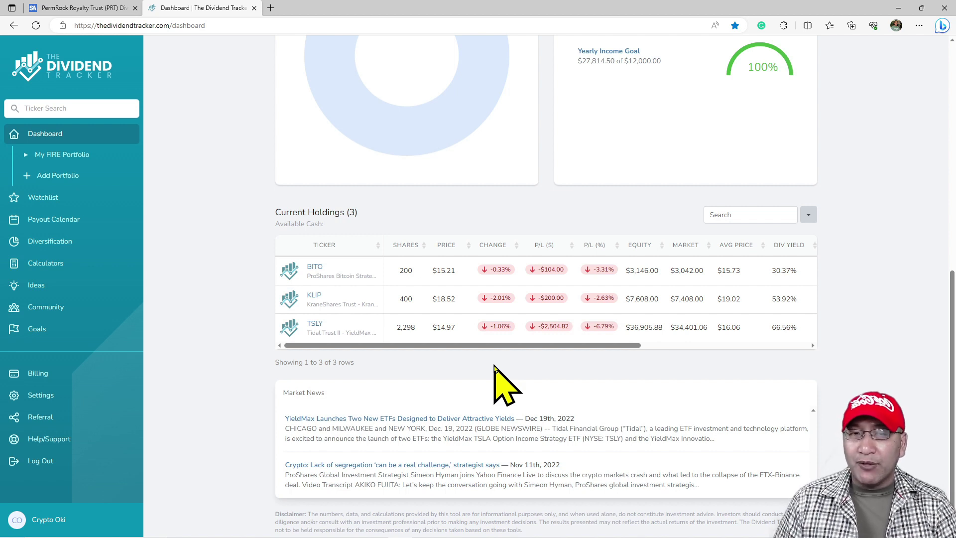
scroll(542, 405, up, 2)
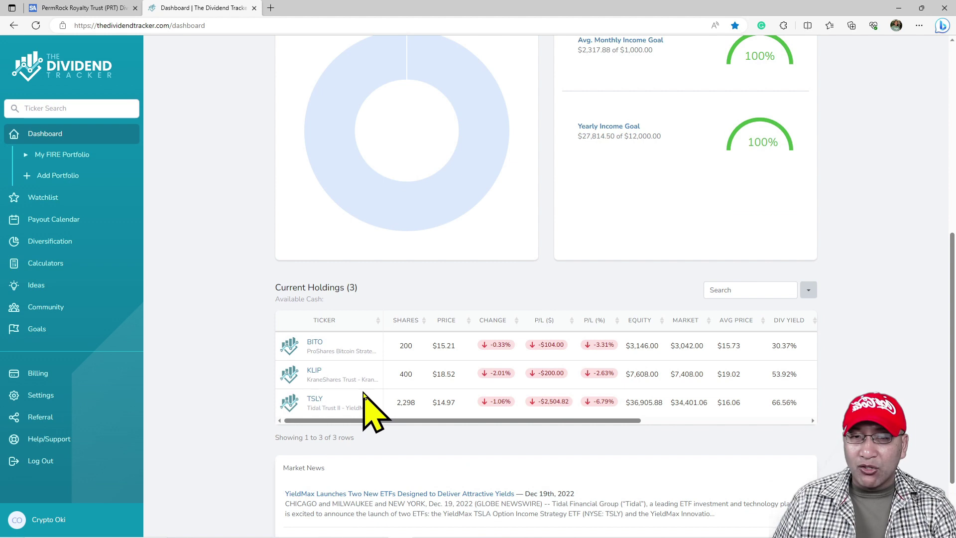
click(74, 225)
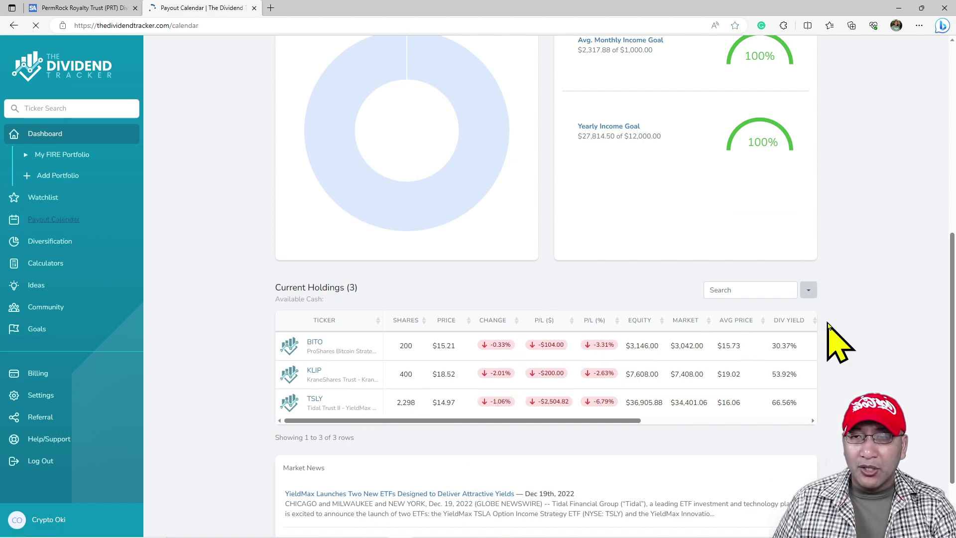
scroll(808, 348, down, 3)
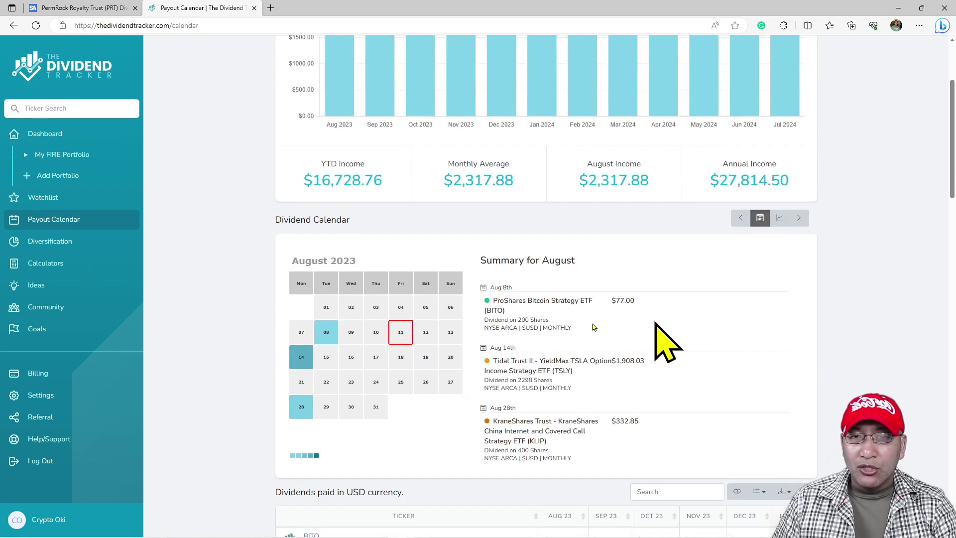
scroll(546, 337, up, 3)
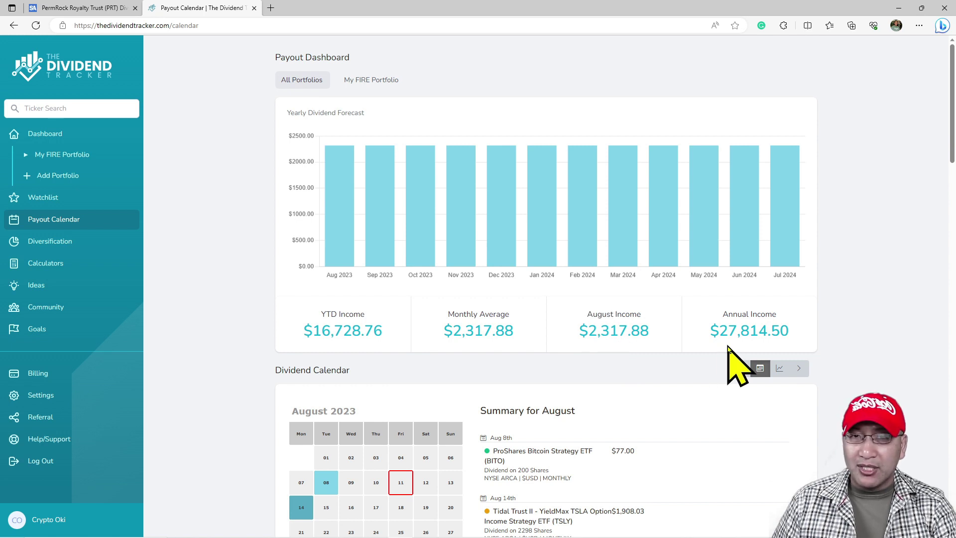
Step: Review the August 2023 payout days: BITO $77.00, TSLY $1,908.03, KLIP $332.85
scroll(819, 364, down, 5)
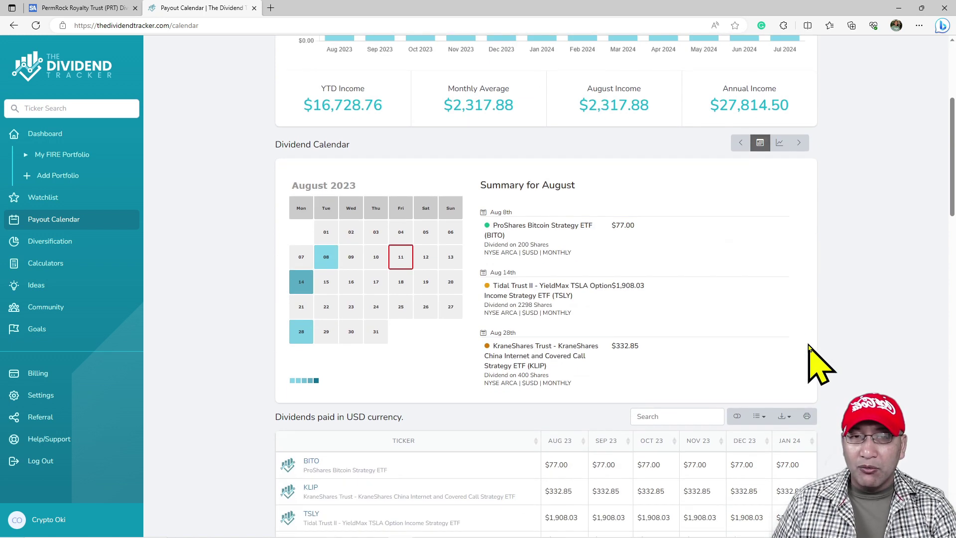
scroll(815, 361, down, 2)
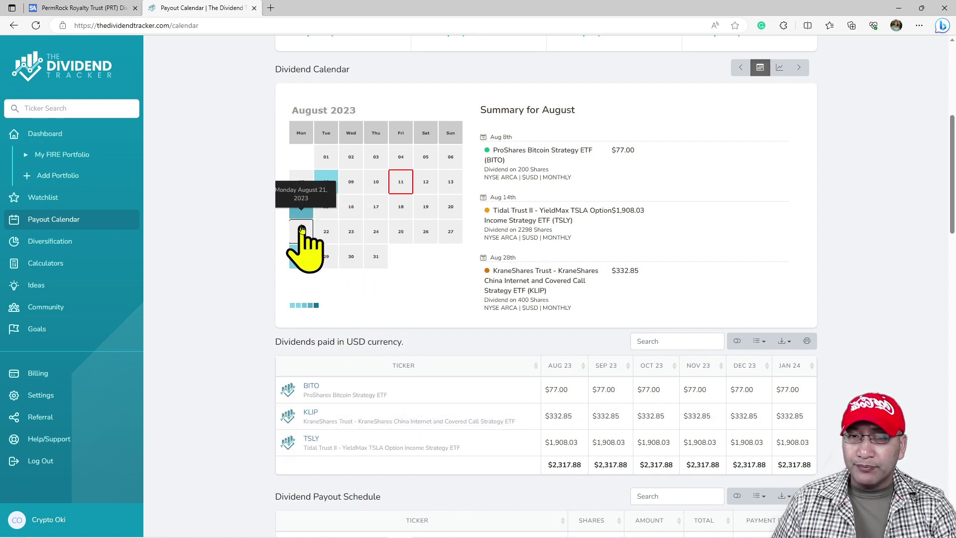
mouse_move(305, 209)
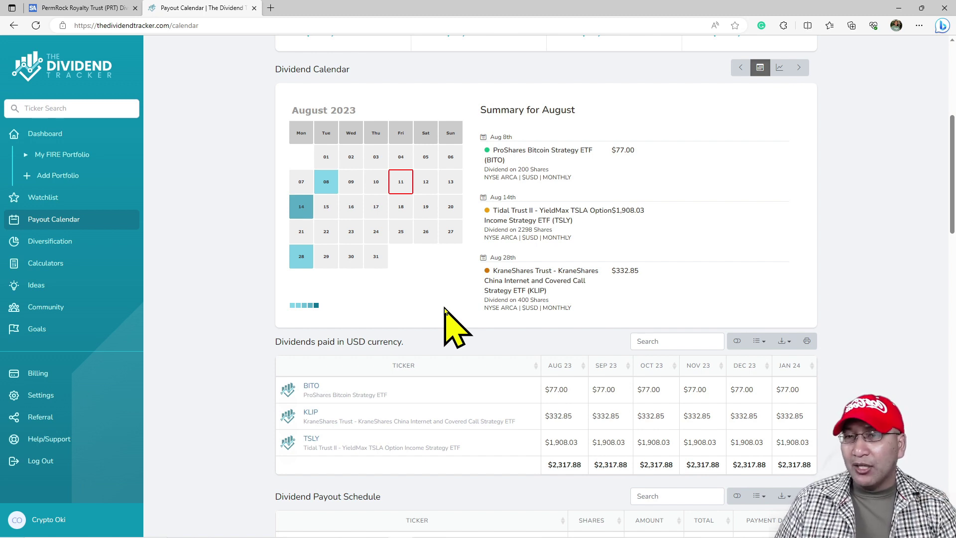
scroll(853, 349, up, 2)
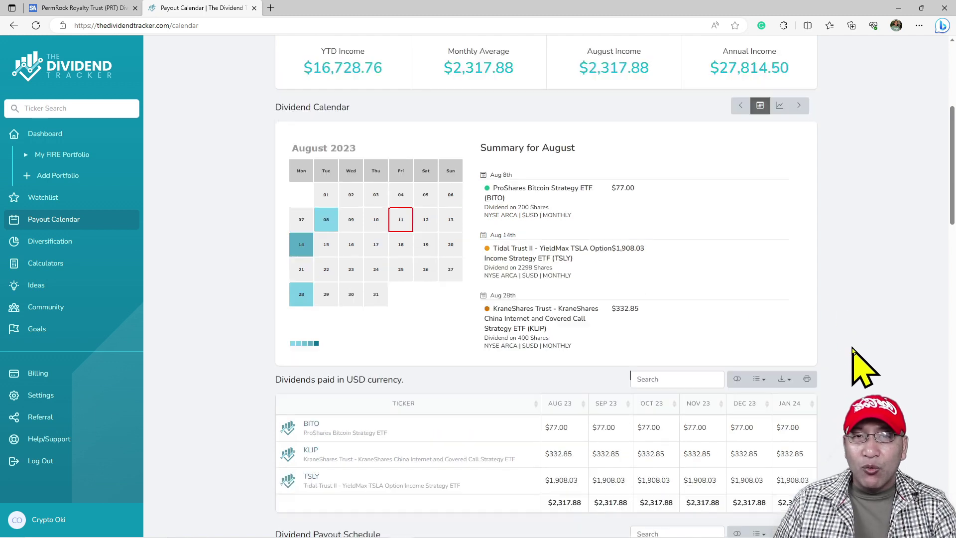
scroll(853, 349, up, 5)
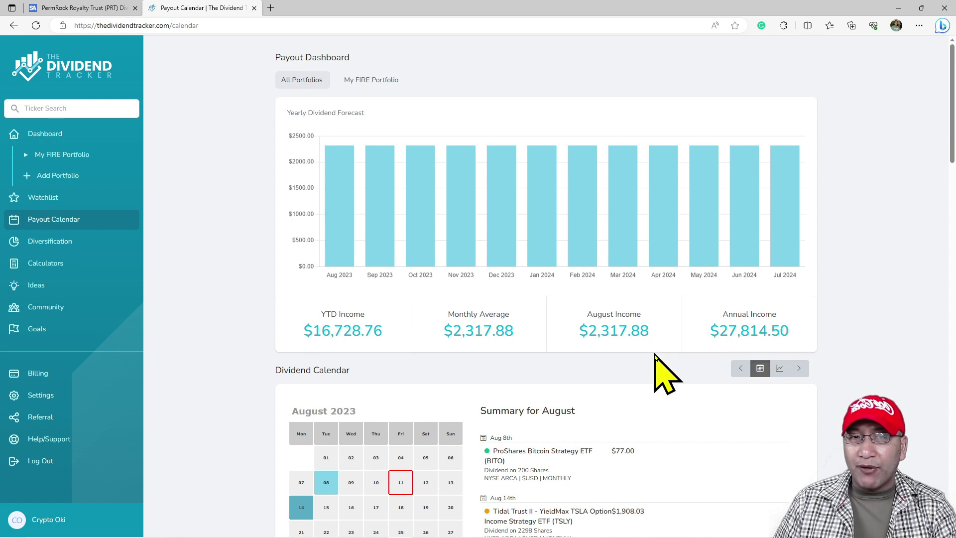
mouse_move(342, 233)
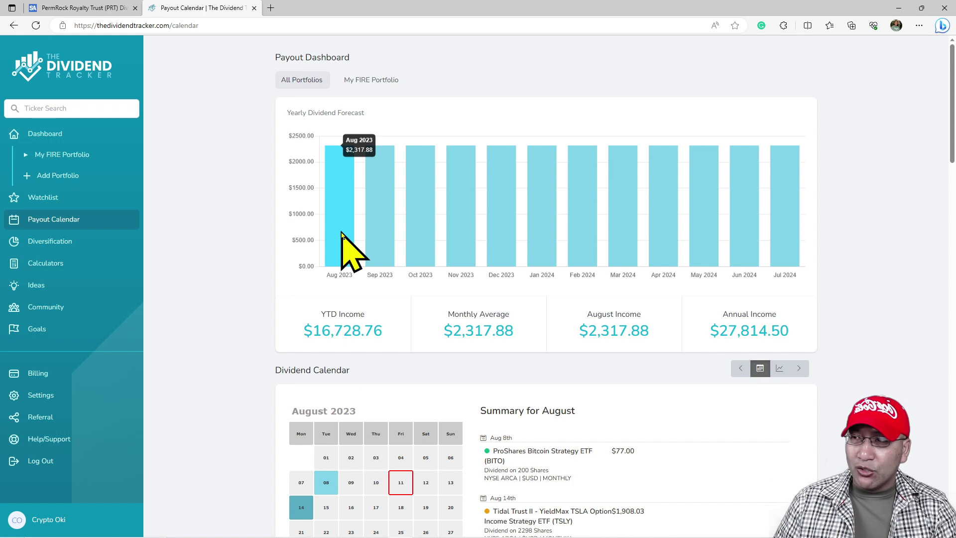
scroll(597, 389, down, 5)
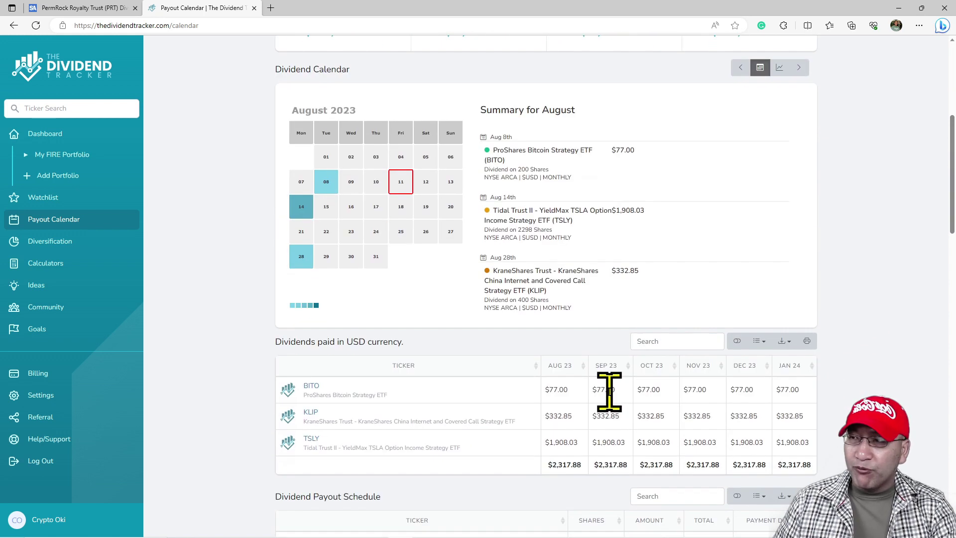
scroll(606, 396, up, 4)
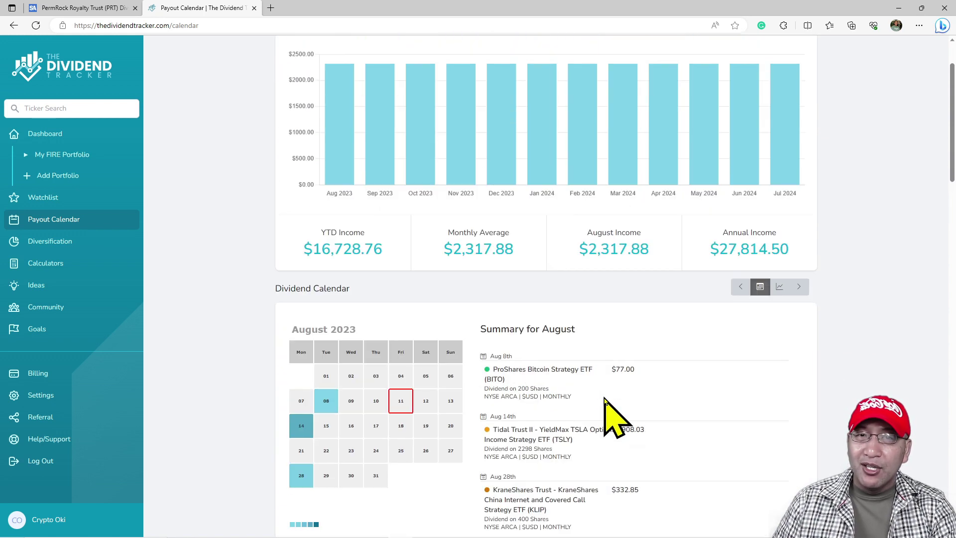
scroll(606, 403, up, 2)
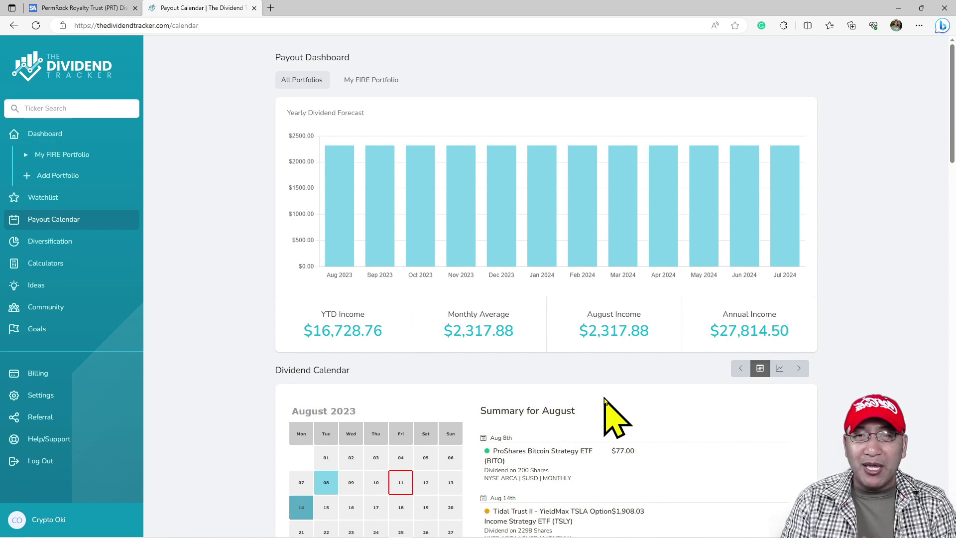
mouse_move(327, 186)
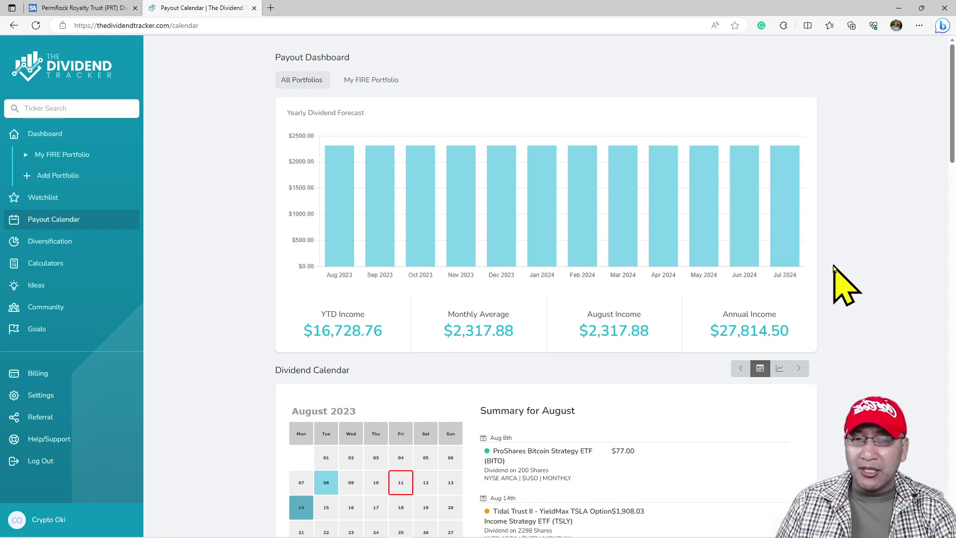
Step: Scroll down to the Dividend Payout Schedule, then switch to the Excel workbook's Dividends sheet
scroll(831, 266, down, 4)
scroll(831, 266, down, 3)
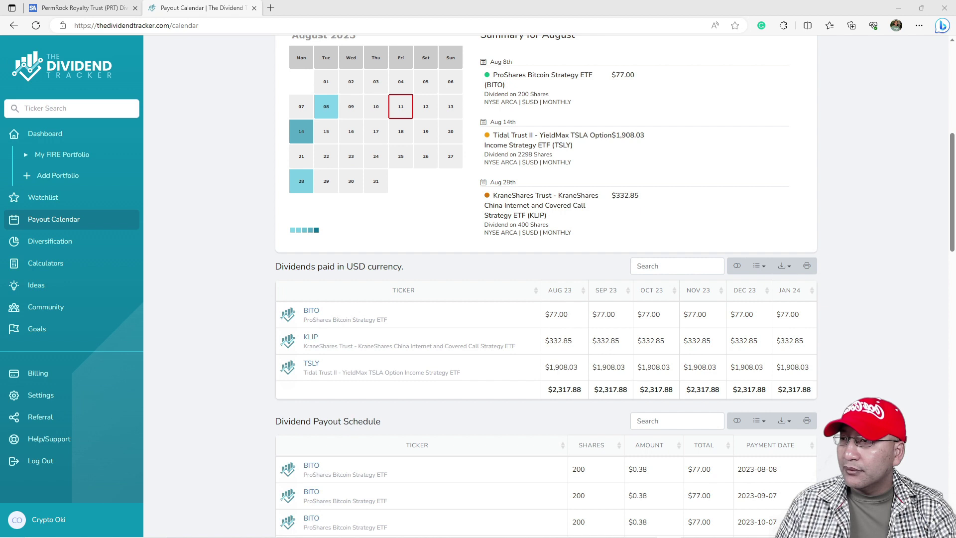
key(alt+Tab)
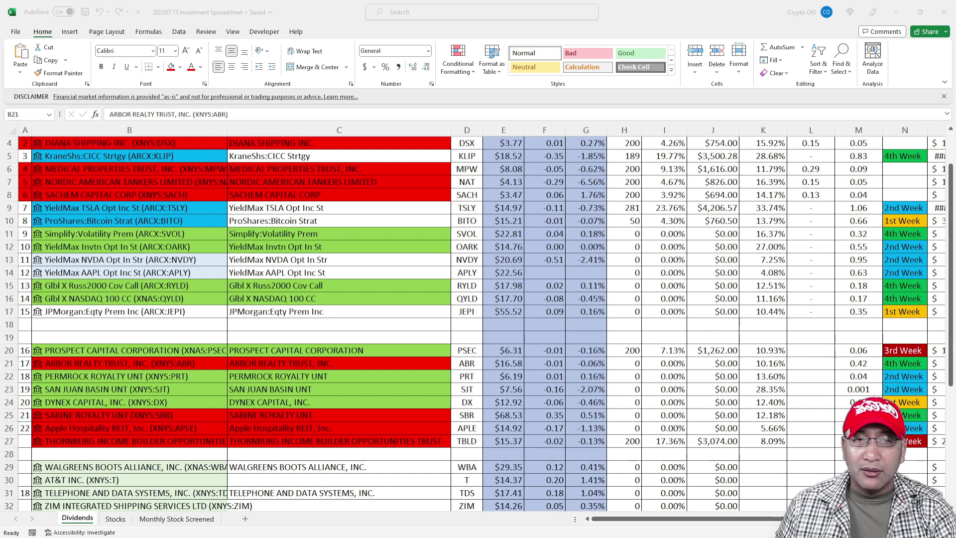
key(alt+Tab)
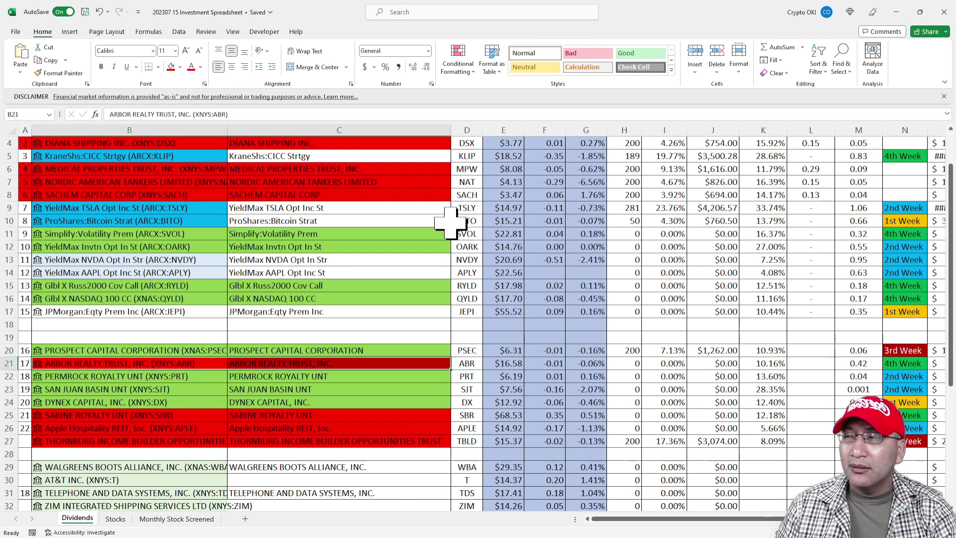
scroll(311, 288, up, 1)
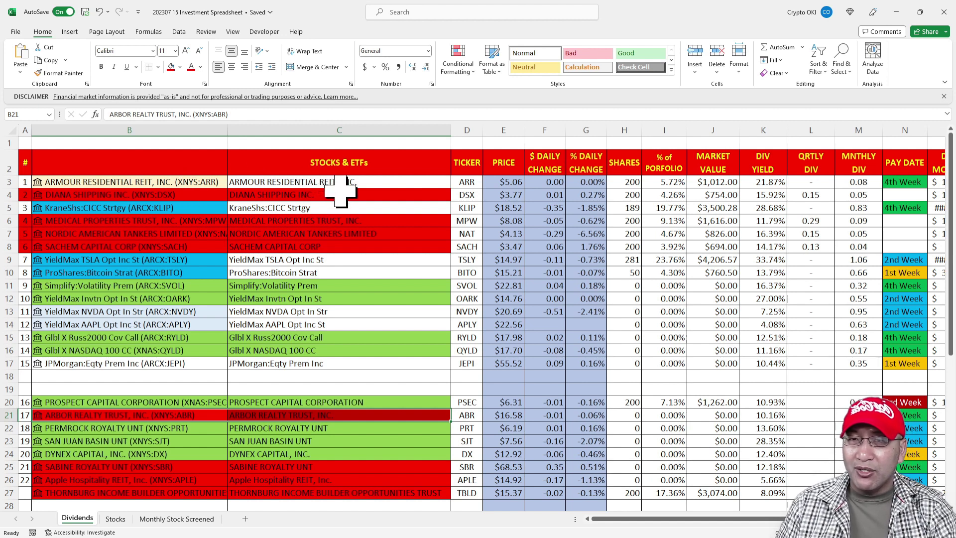
scroll(251, 232, down, 1)
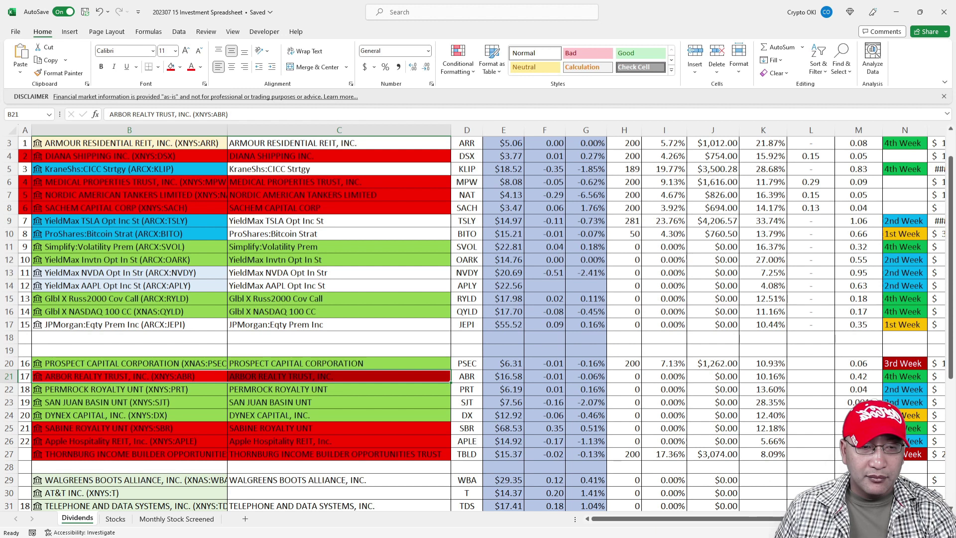
ctrl+scroll(478, 318, up, 3)
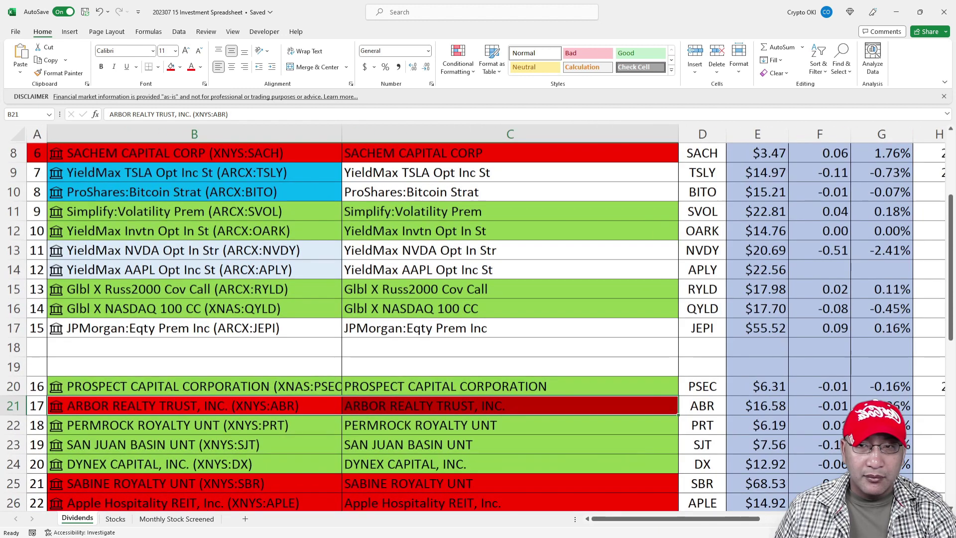
ctrl+scroll(478, 319, up, 2)
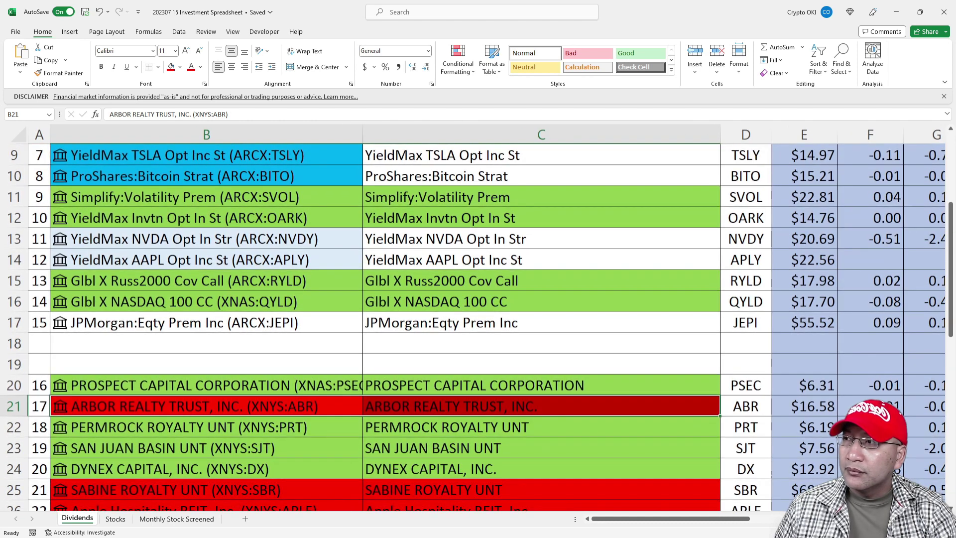
click(491, 343)
ctrl+scroll(491, 343, down, 3)
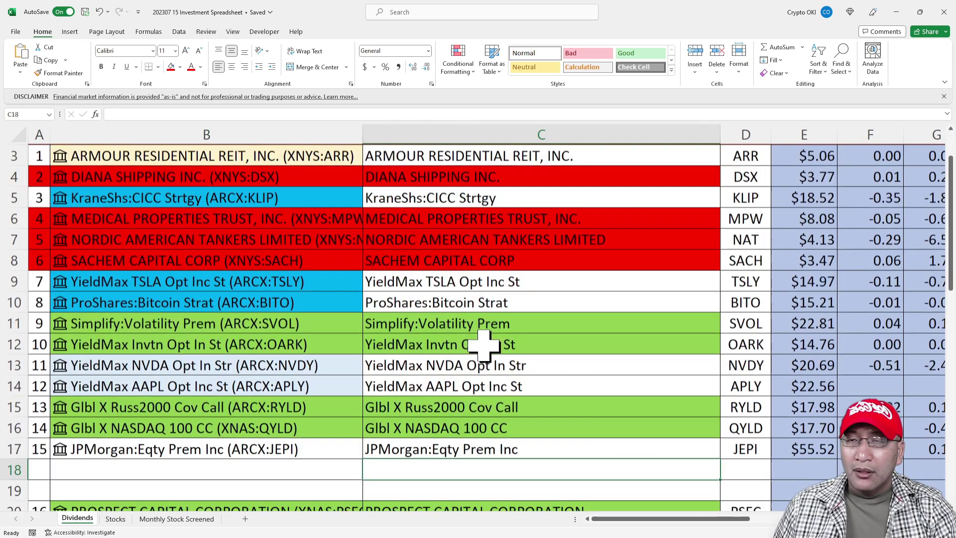
ctrl+scroll(486, 343, up, 3)
scroll(483, 344, up, 1)
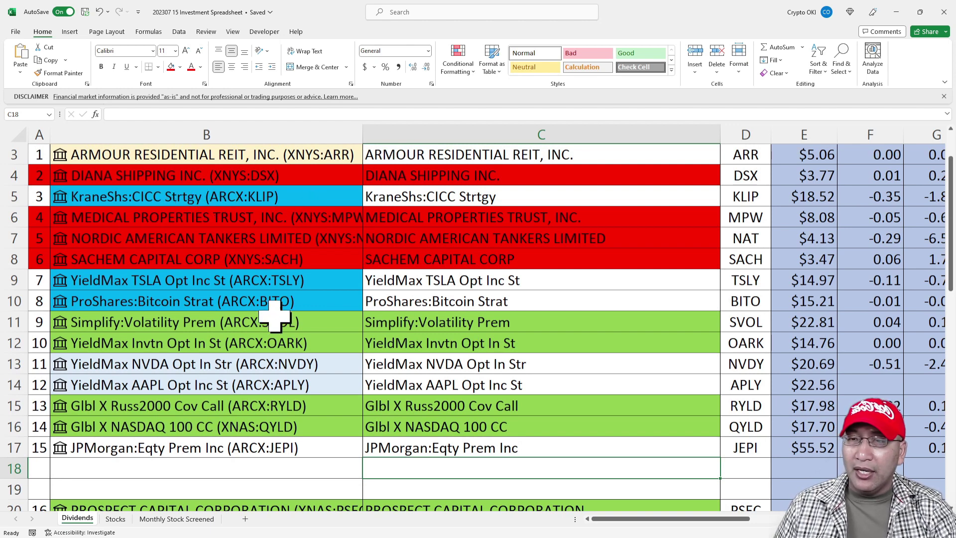
scroll(275, 306, down, 1)
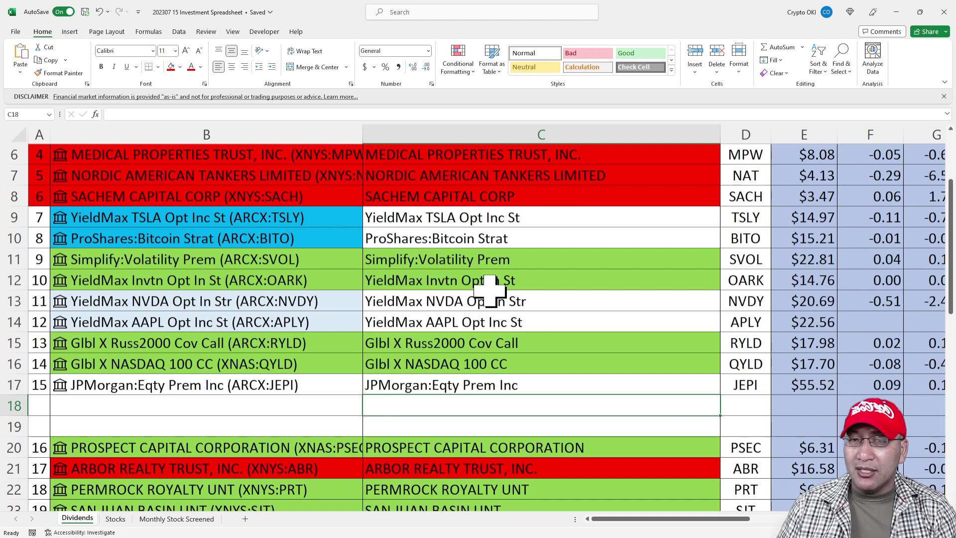
click(585, 337)
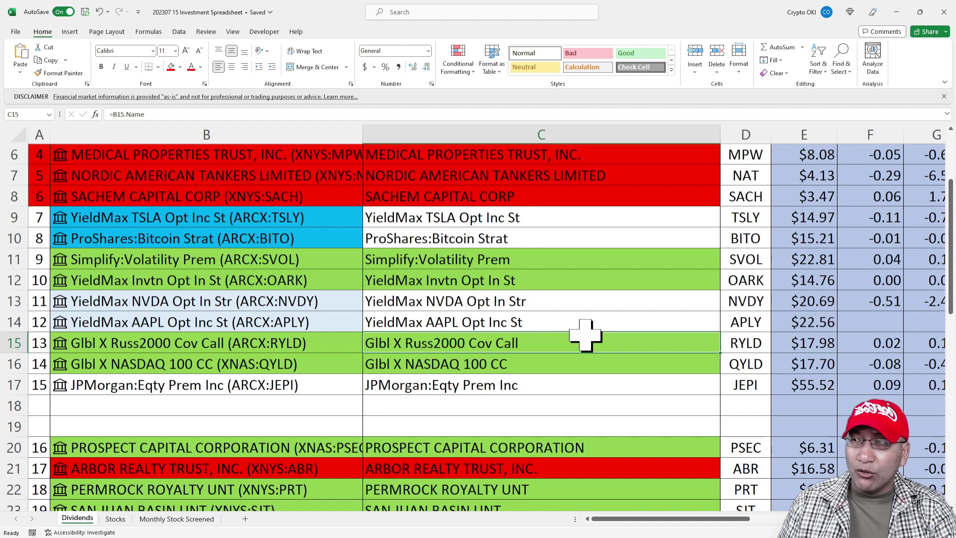
scroll(585, 336, down, 1)
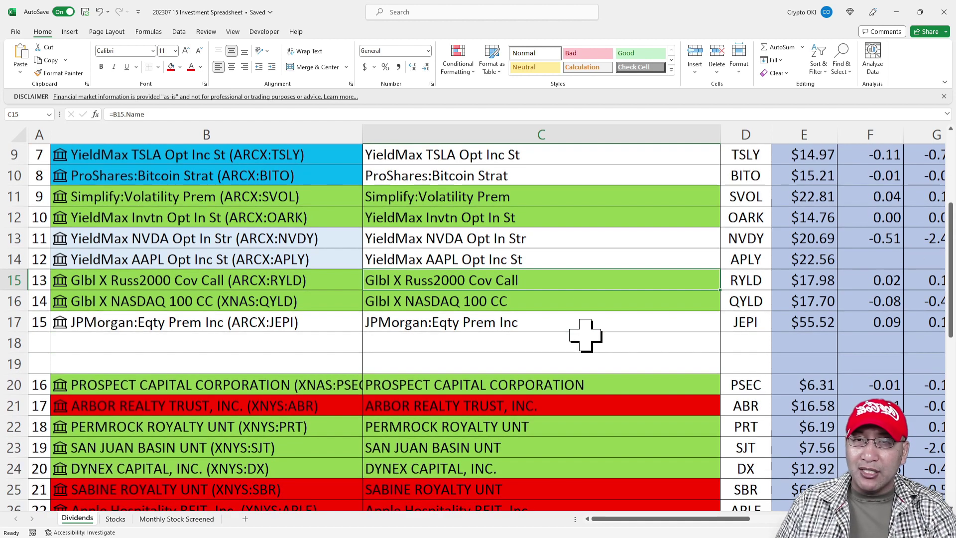
click(343, 196)
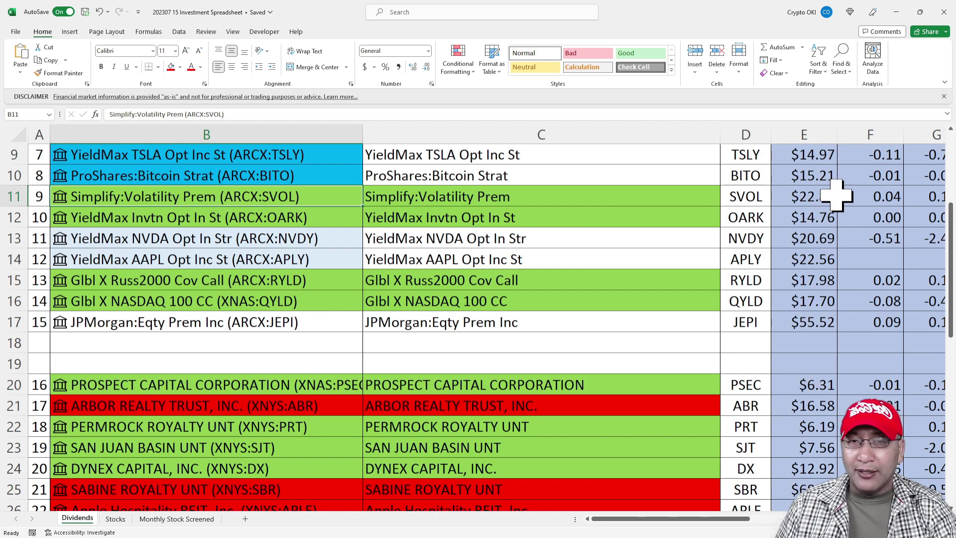
click(318, 217)
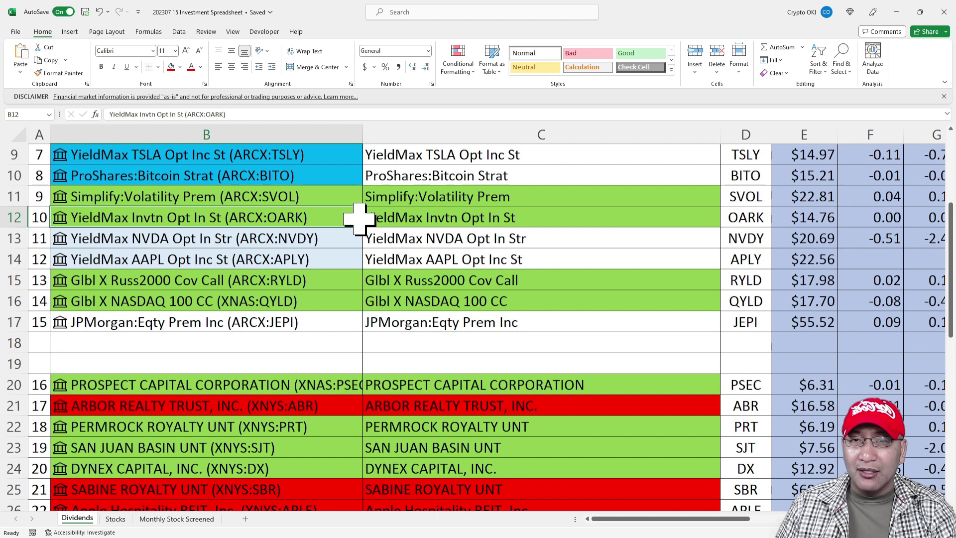
click(346, 279)
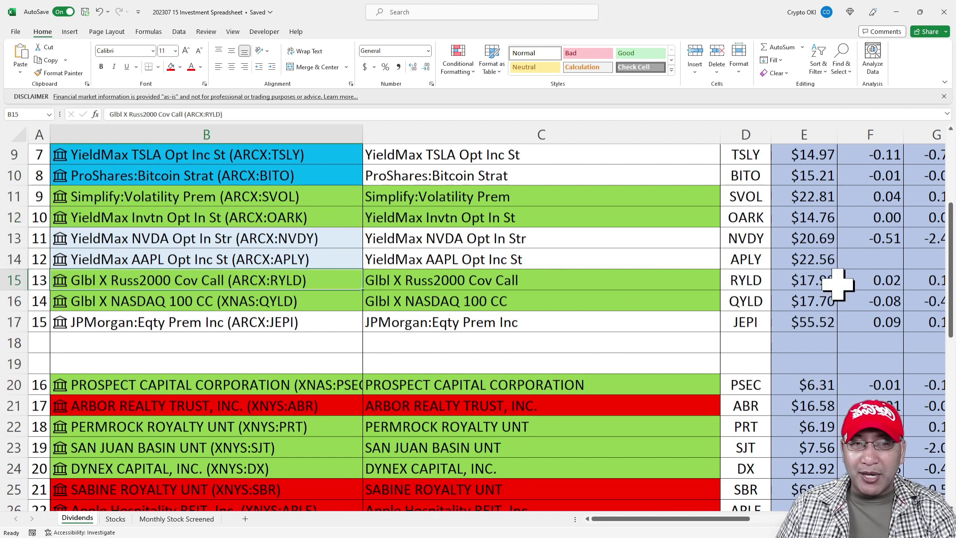
click(327, 299)
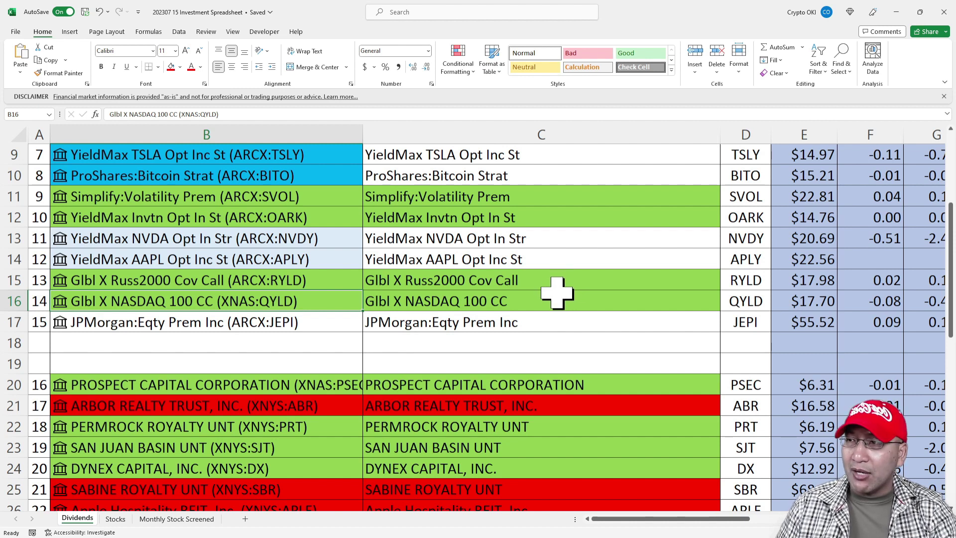
click(469, 298)
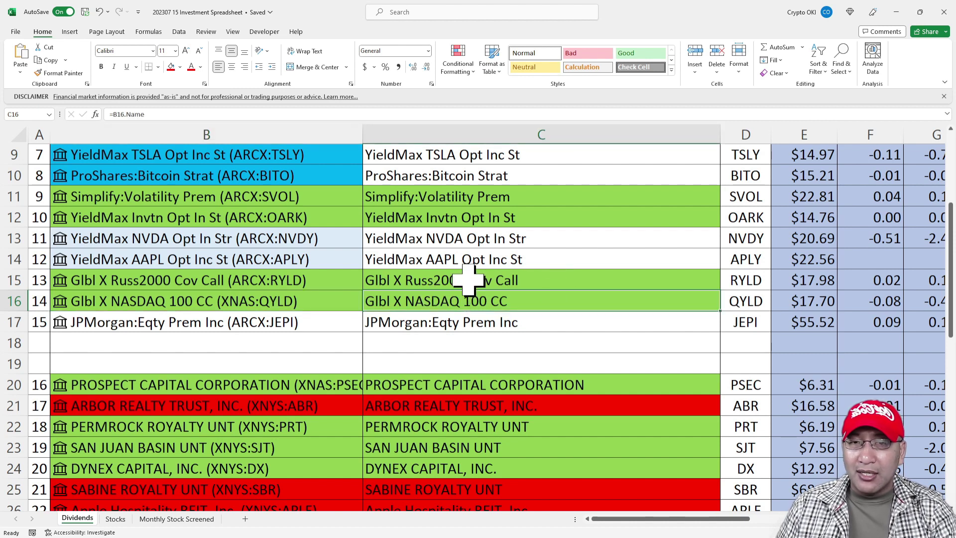
click(459, 279)
click(294, 279)
click(296, 299)
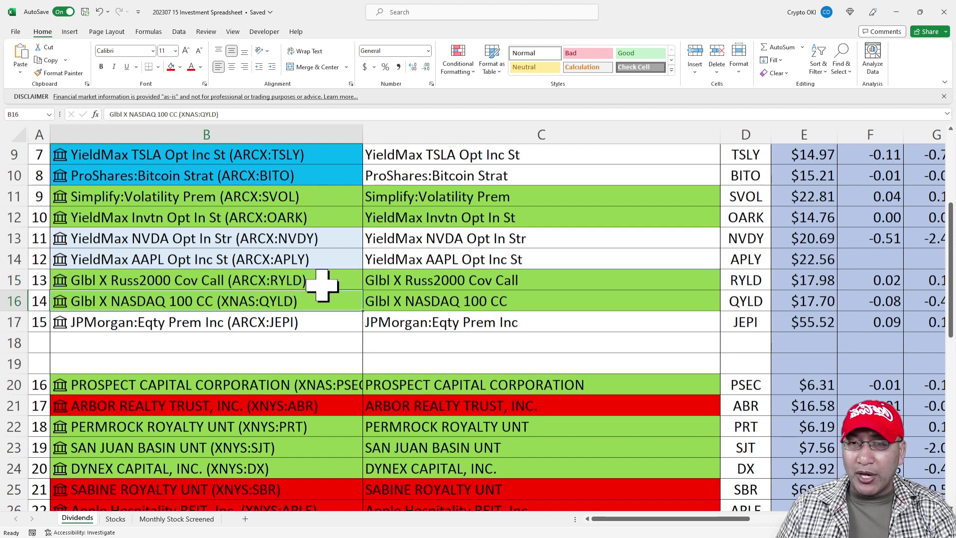
click(306, 199)
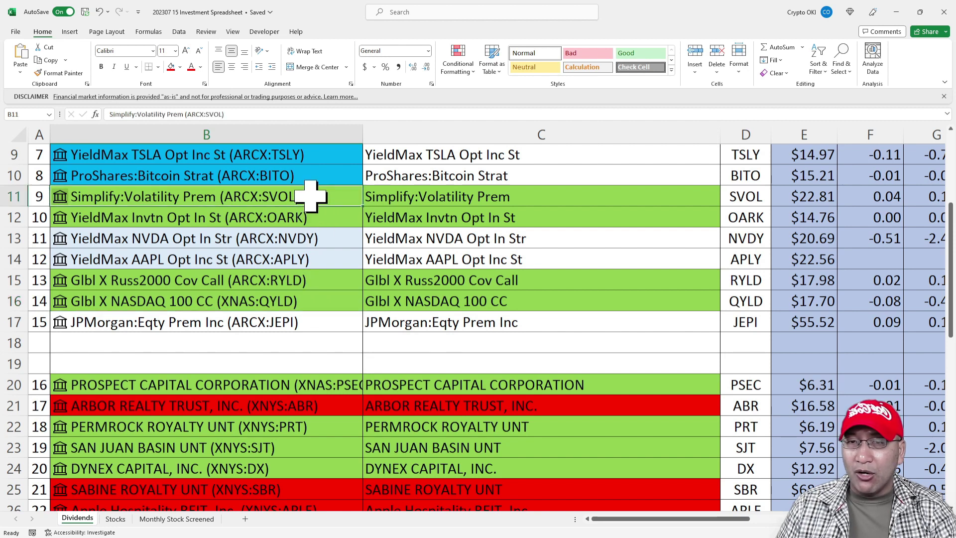
scroll(317, 207, up, 1)
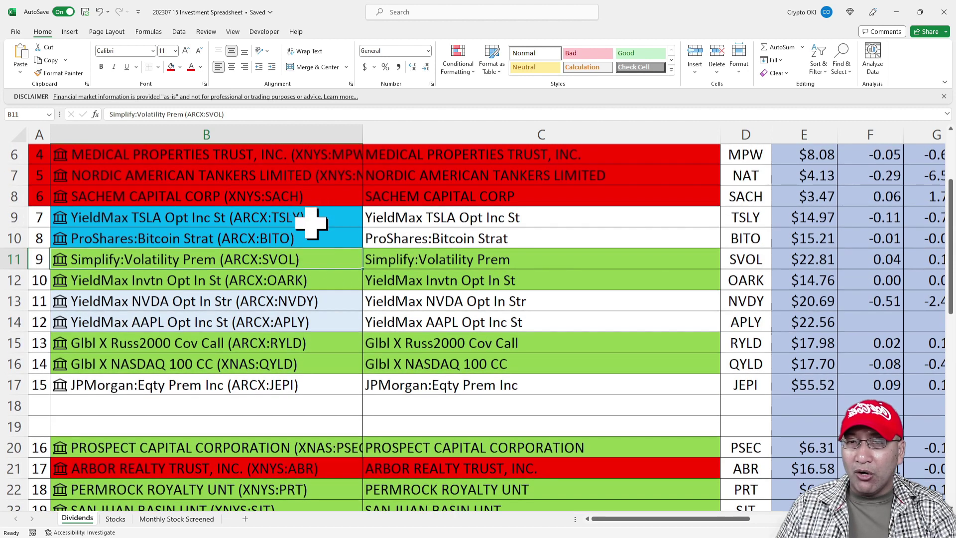
scroll(313, 237, up, 2)
scroll(311, 288, down, 2)
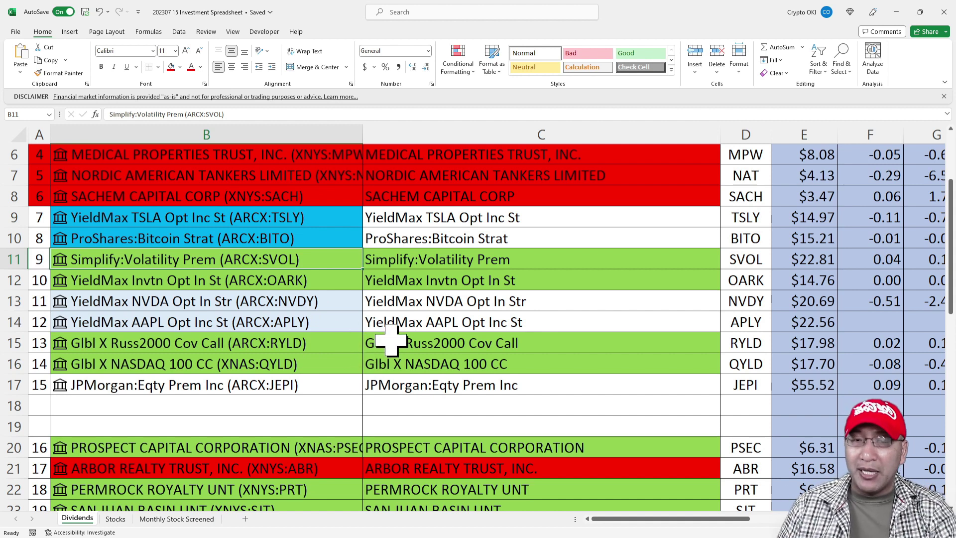
scroll(391, 341, down, 2)
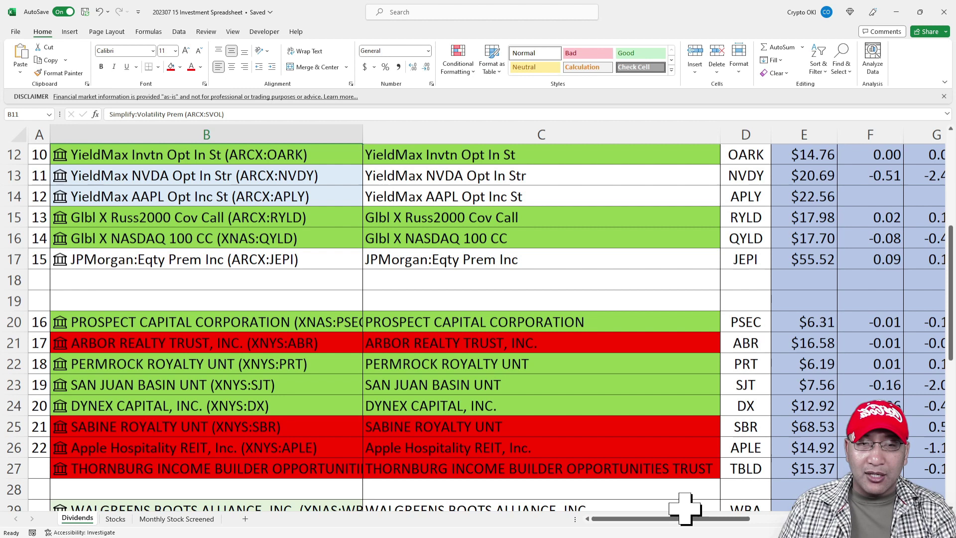
drag(694, 519, 810, 523)
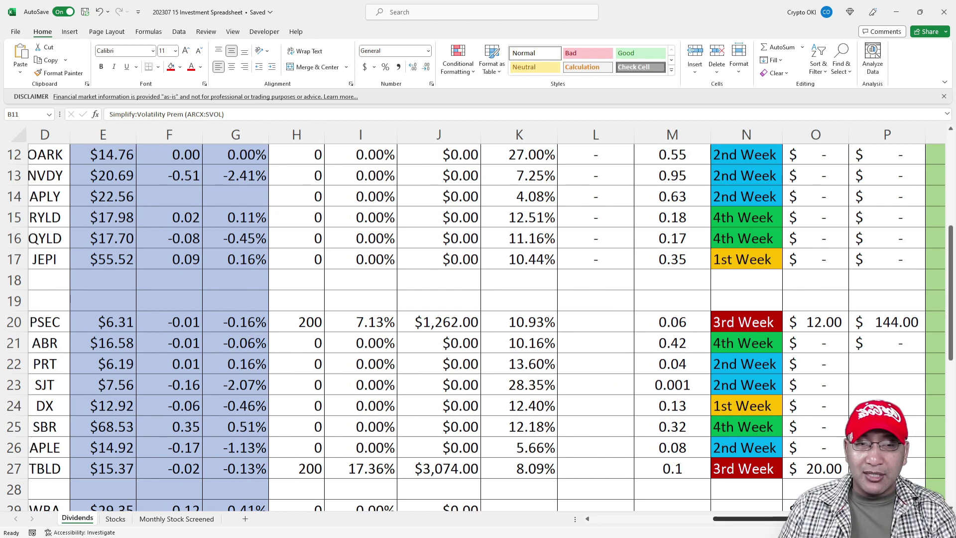
scroll(641, 454, left, 5)
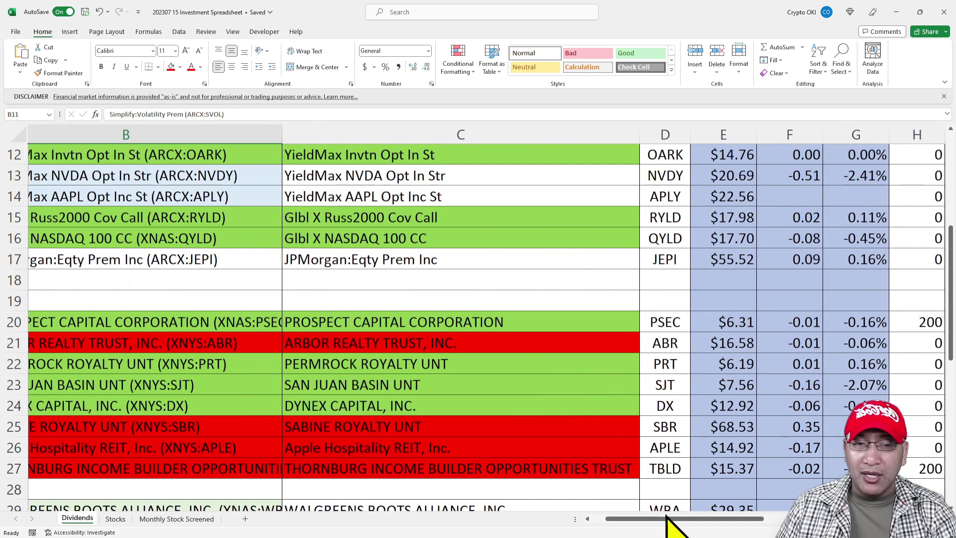
drag(667, 525, 639, 504)
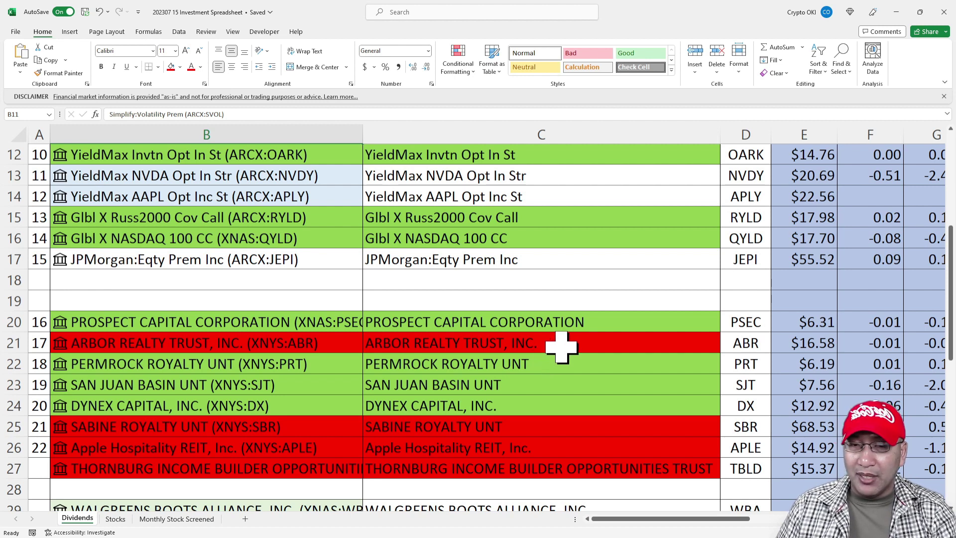
scroll(561, 347, down, 2)
scroll(455, 335, up, 1)
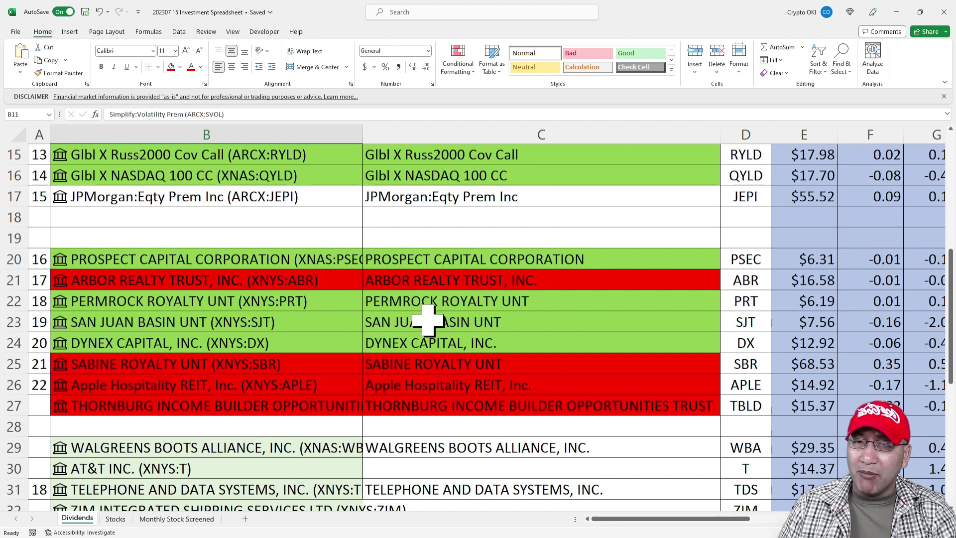
click(185, 259)
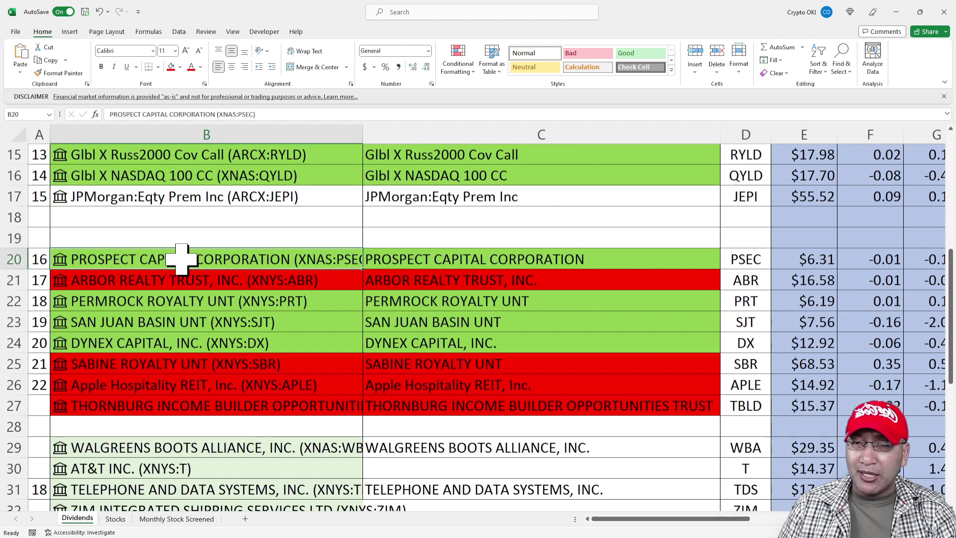
click(215, 341)
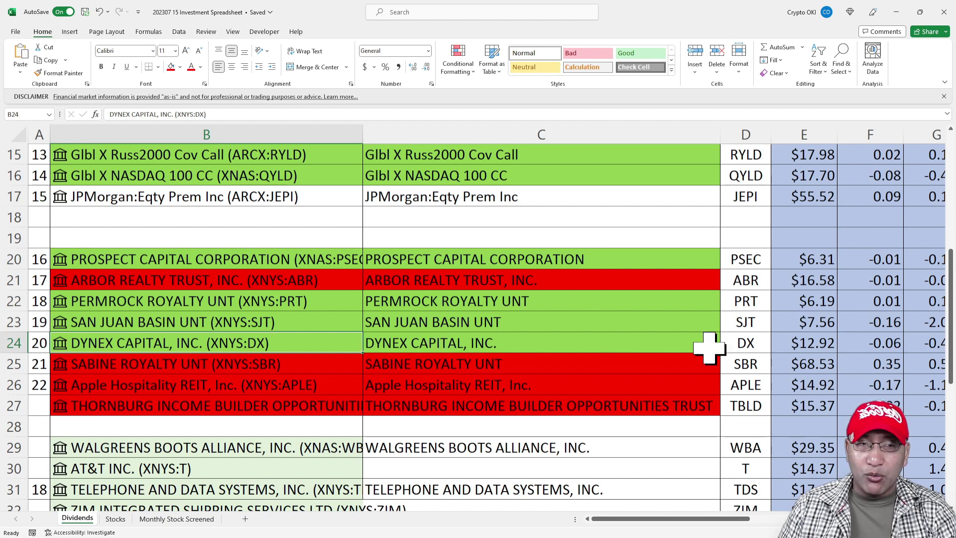
click(479, 340)
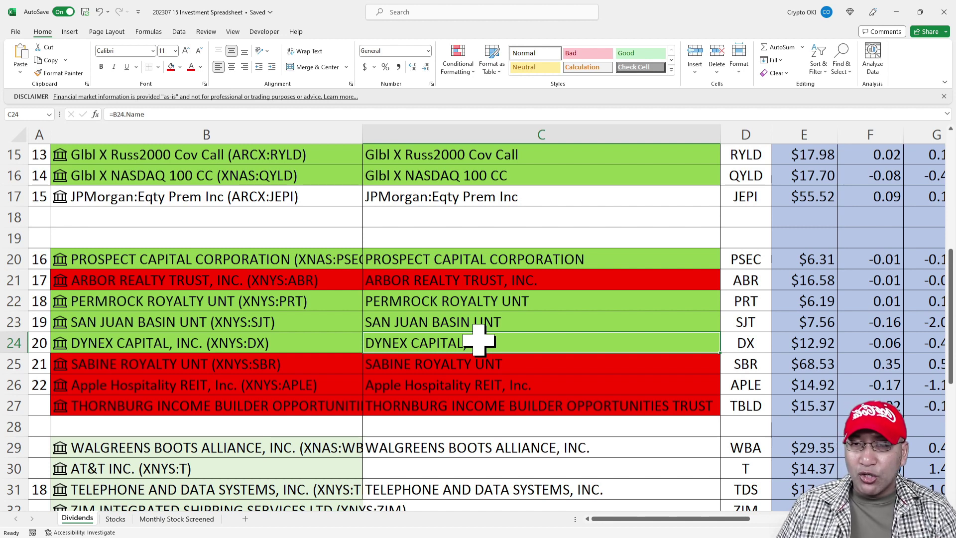
click(170, 257)
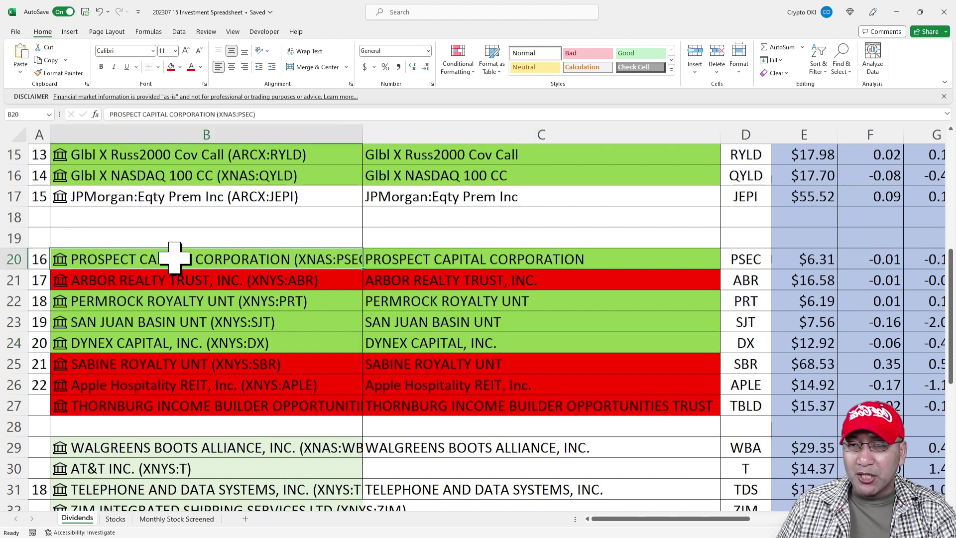
click(171, 338)
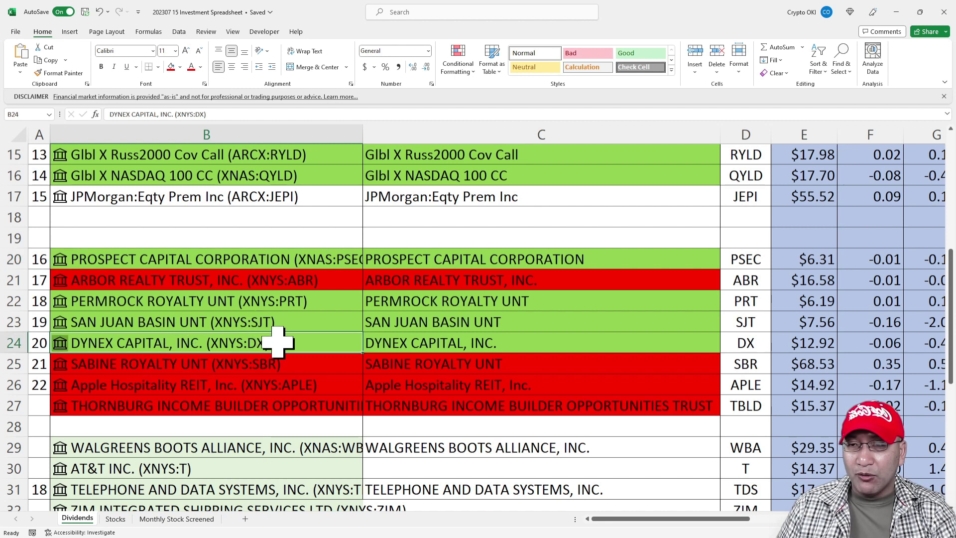
scroll(278, 342, up, 2)
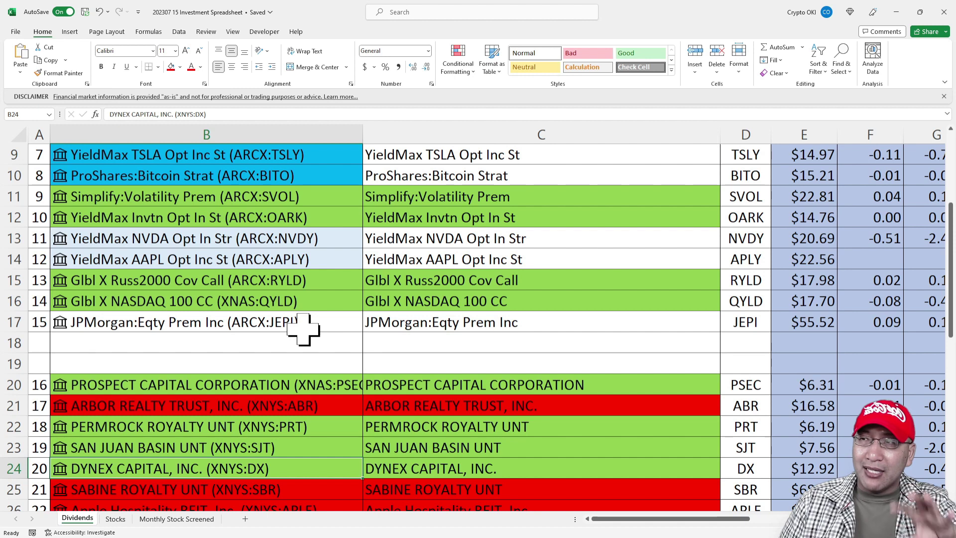
scroll(304, 327, up, 2)
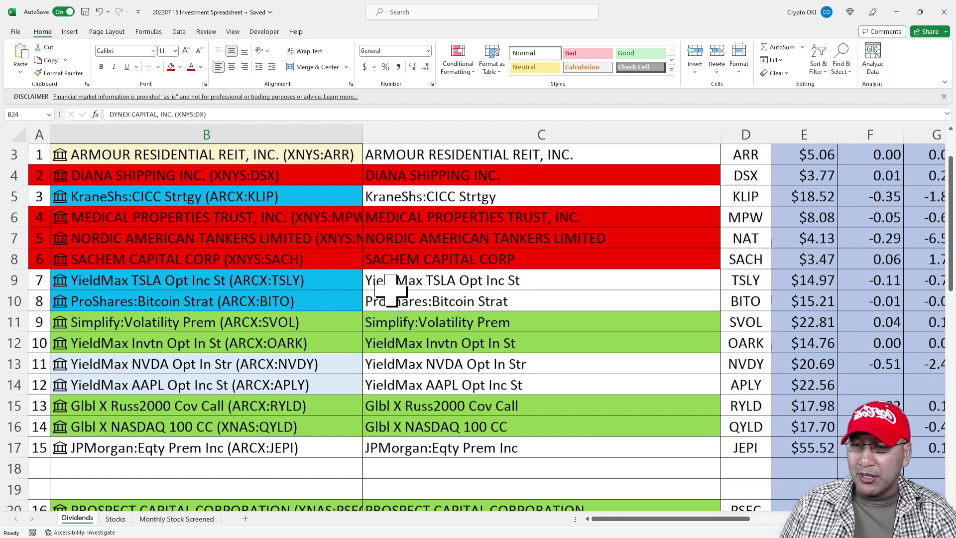
scroll(391, 289, down, 1)
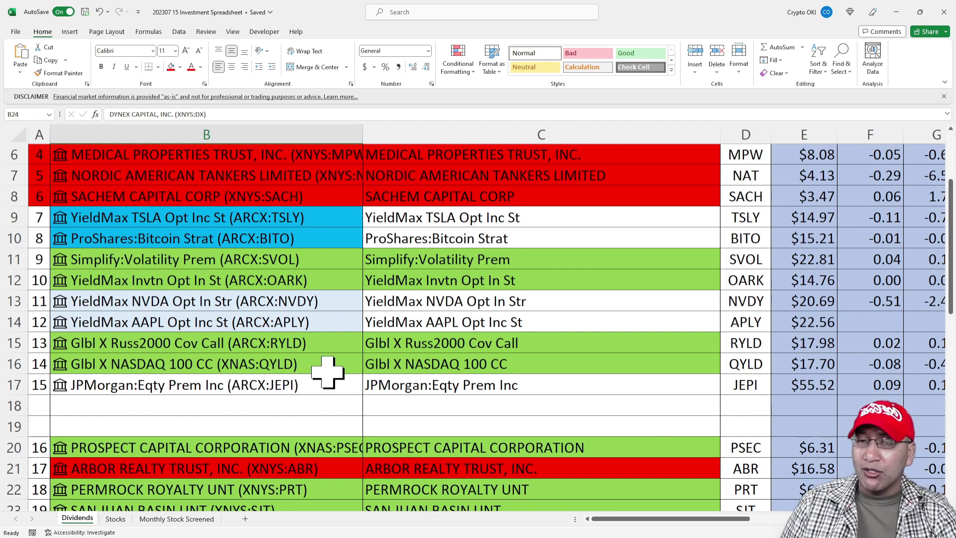
scroll(324, 368, down, 1)
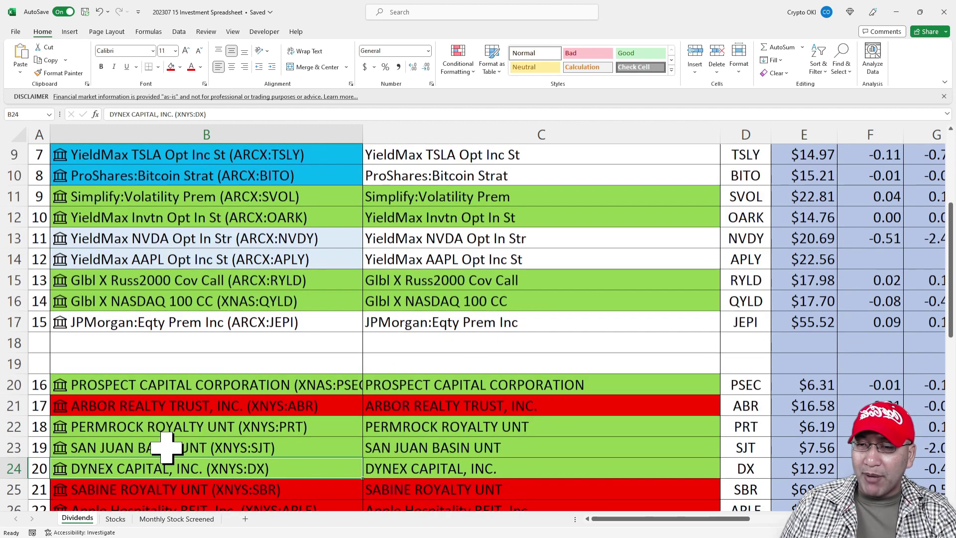
scroll(166, 449, down, 1)
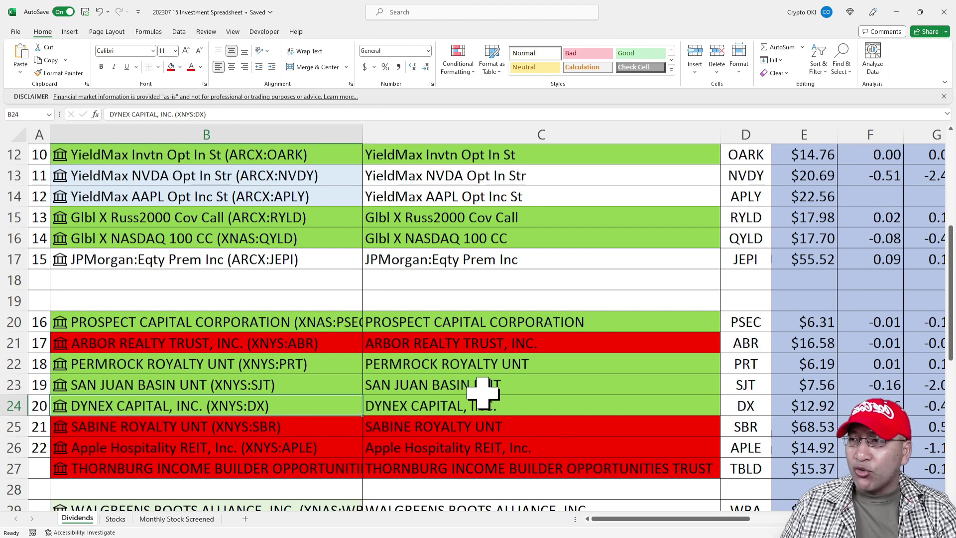
scroll(482, 393, up, 1)
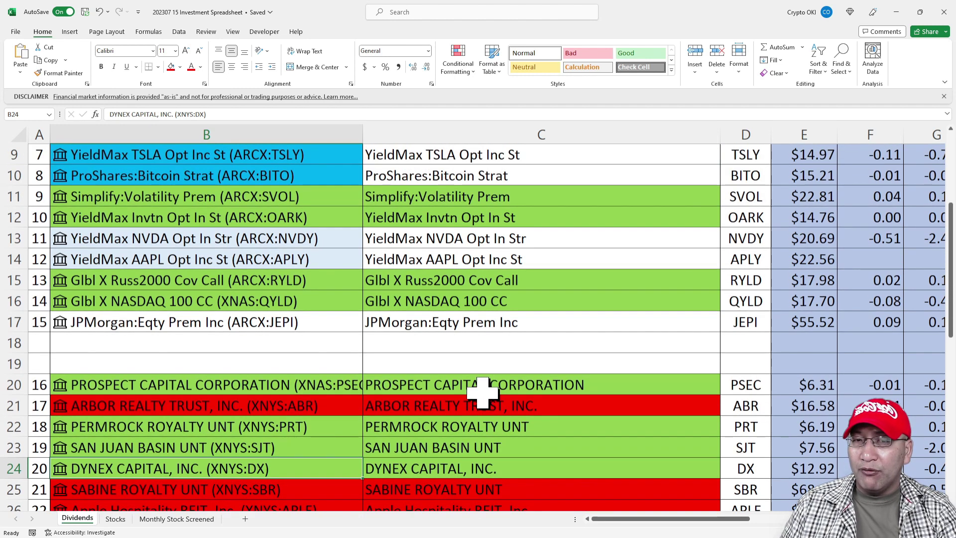
scroll(482, 393, up, 1)
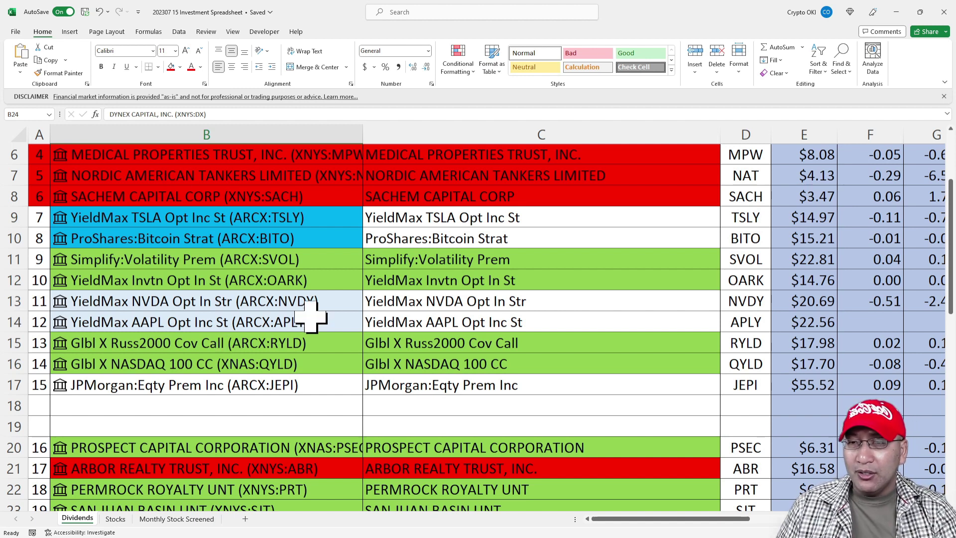
scroll(315, 311, down, 1)
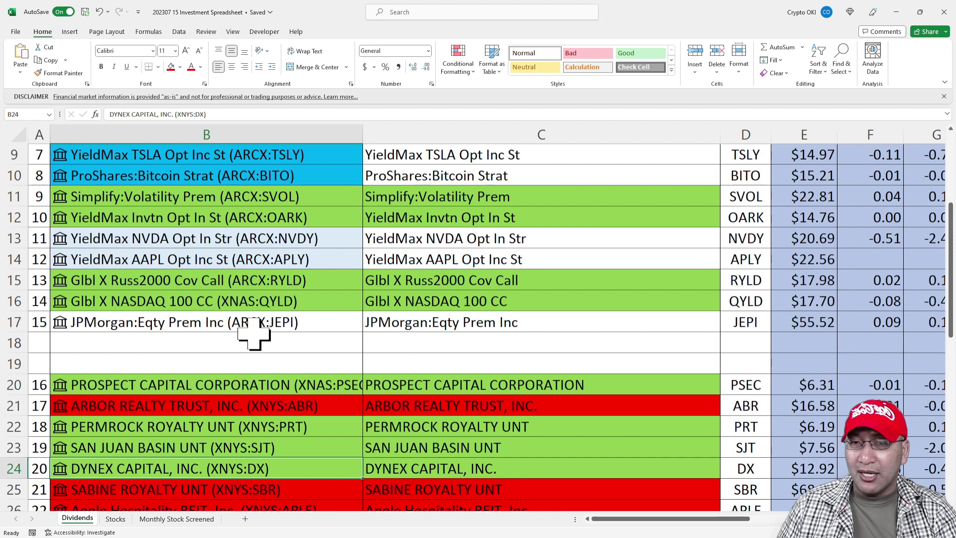
scroll(264, 222, up, 1)
click(325, 261)
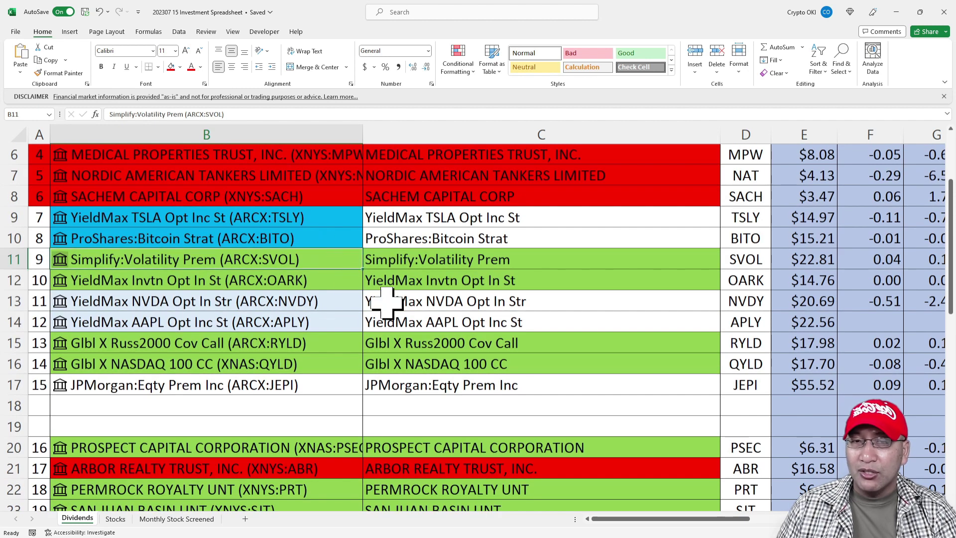